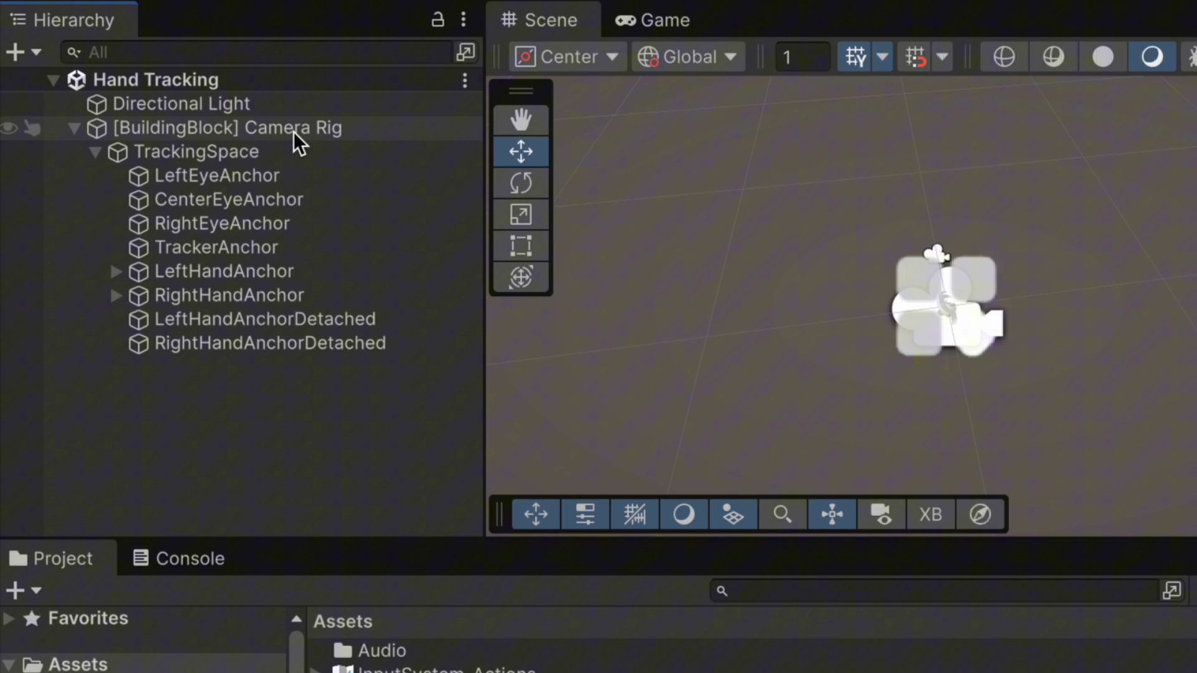
- On the Camera Rig's OVR Manager, keep Hand Tracking Support at Controllers And Hands
{"action": "left_click", "coordinate": [294, 129]}
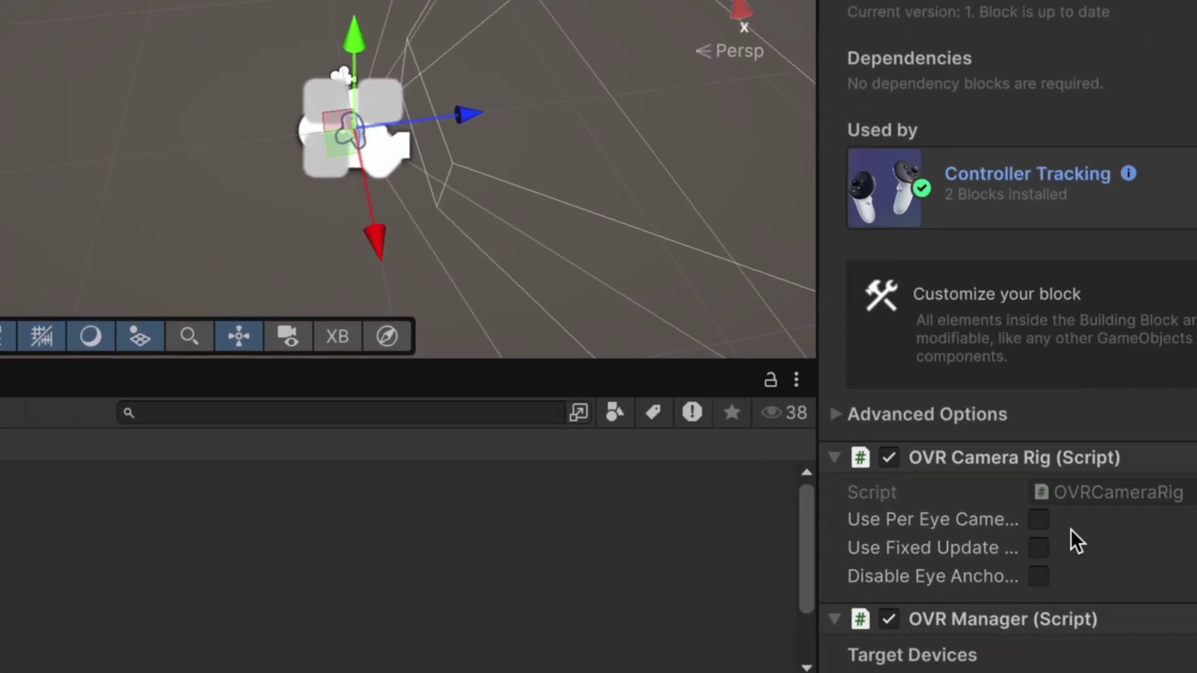
{"action": "scroll", "coordinate": [1070, 529], "scroll_direction": "down", "scroll_amount": 5}
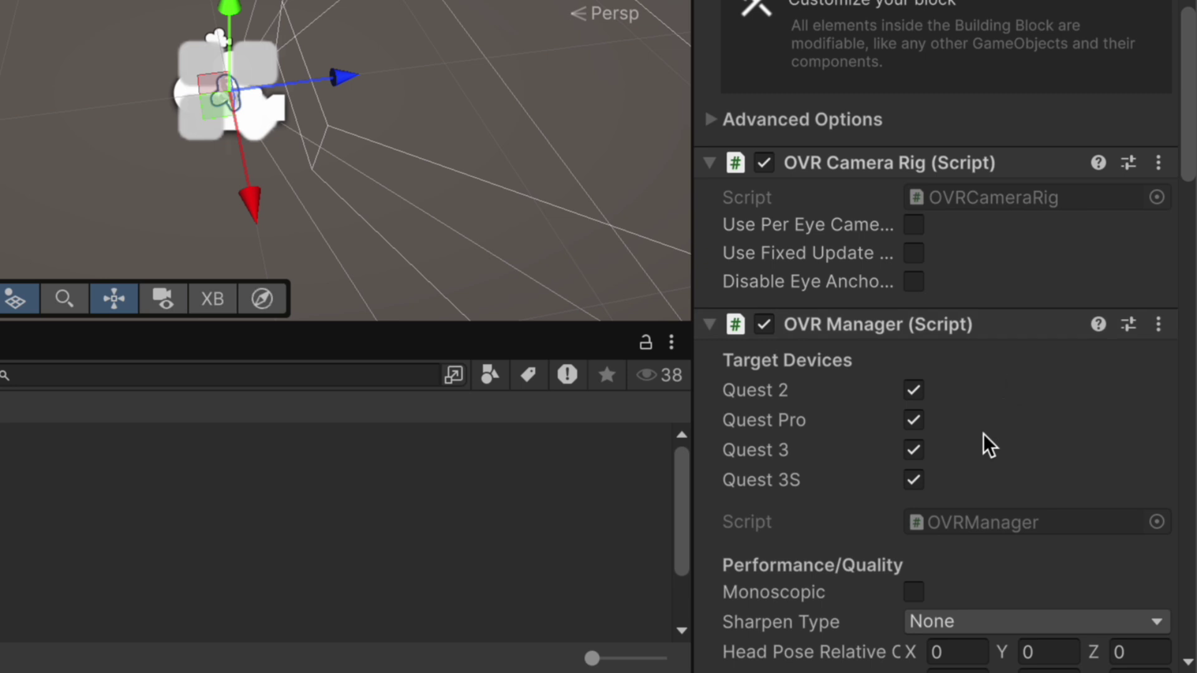
{"action": "scroll", "coordinate": [982, 434], "scroll_direction": "down", "scroll_amount": 8}
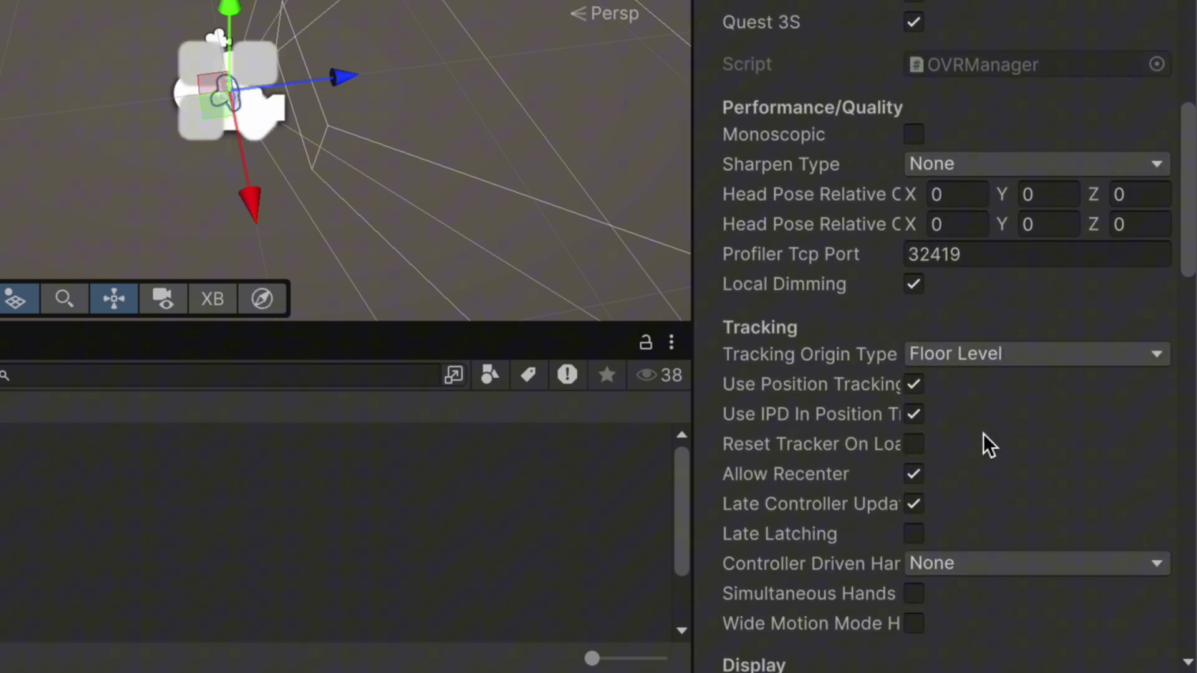
{"action": "scroll", "coordinate": [984, 435], "scroll_direction": "down", "scroll_amount": 10}
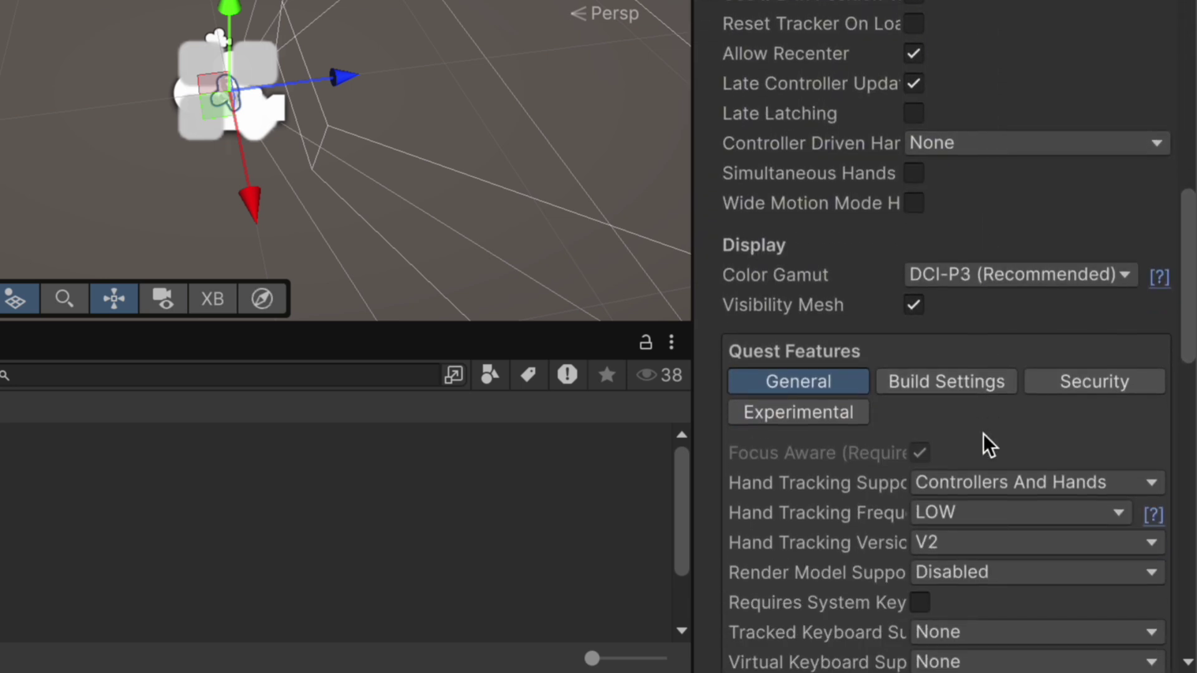
{"action": "scroll", "coordinate": [982, 433], "scroll_direction": "down", "scroll_amount": 8}
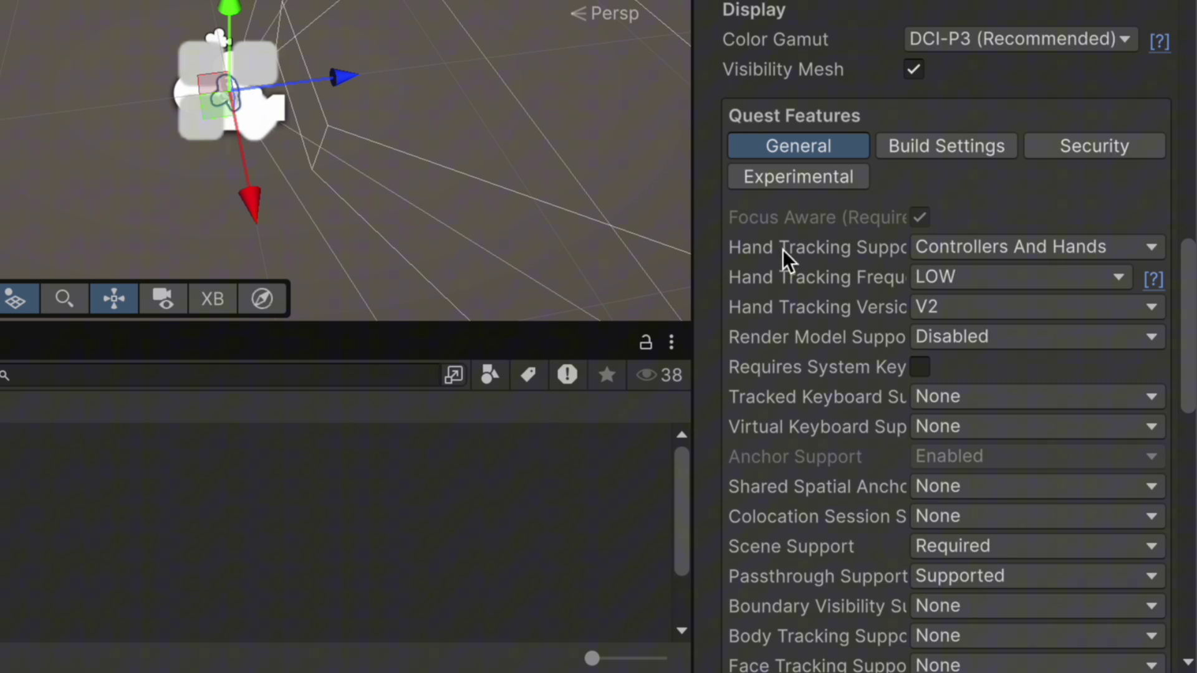
{"action": "left_click", "coordinate": [1155, 246]}
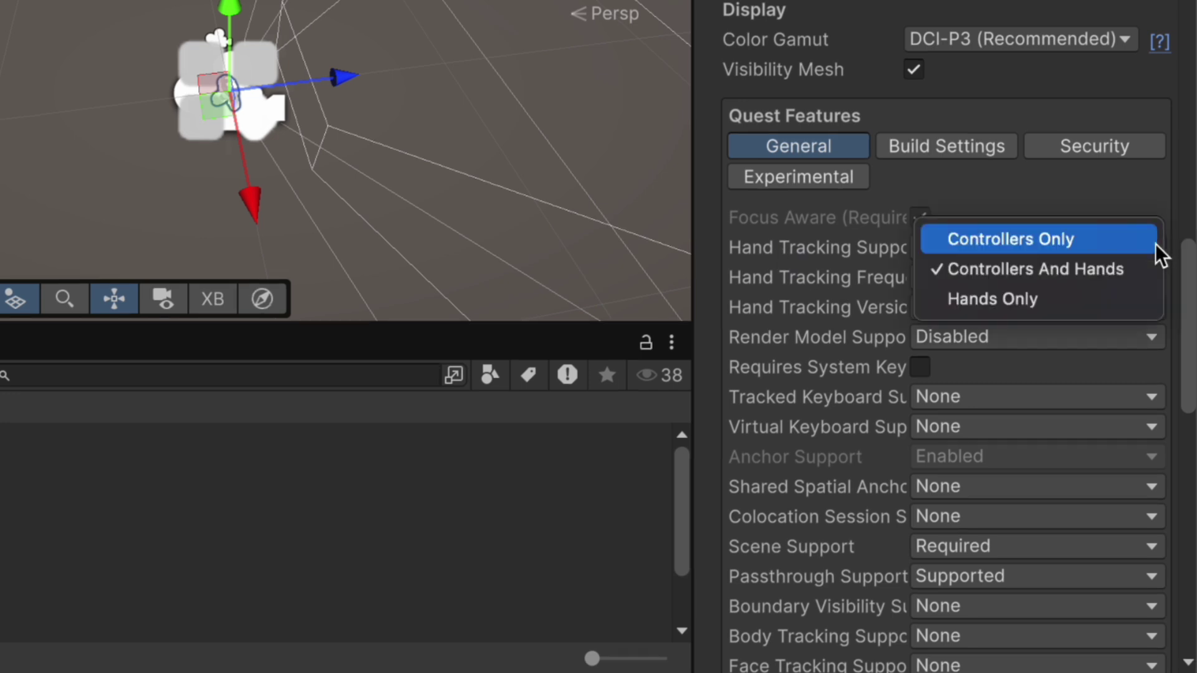
{"action": "left_click", "coordinate": [988, 268]}
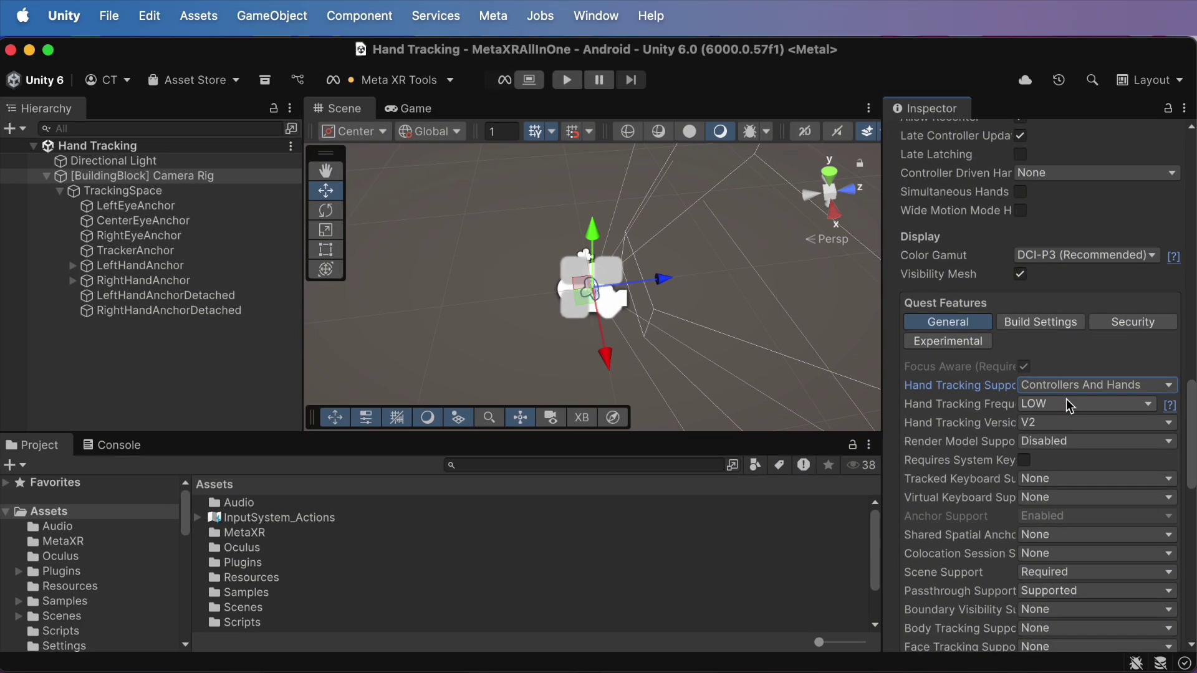
- Add the Interactions Rig block from Meta's Building Blocks Interaction category
{"action": "left_click", "coordinate": [268, 356]}
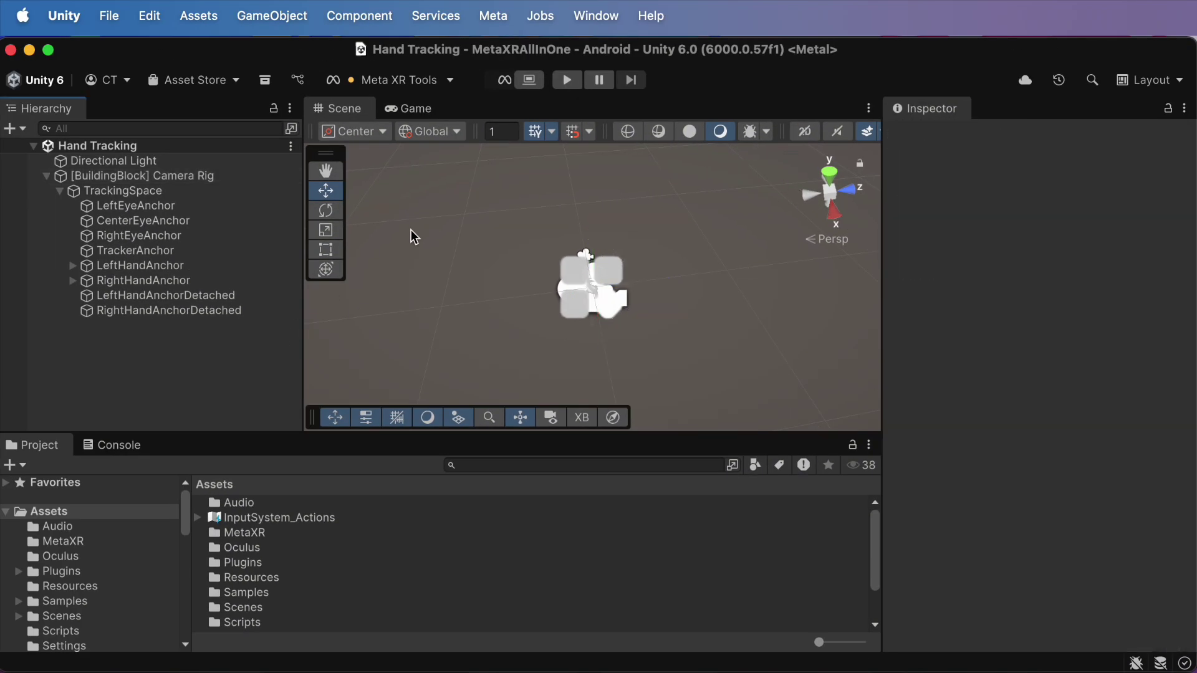
{"action": "left_click", "coordinate": [495, 17]}
{"action": "mouse_move", "coordinate": [516, 97]}
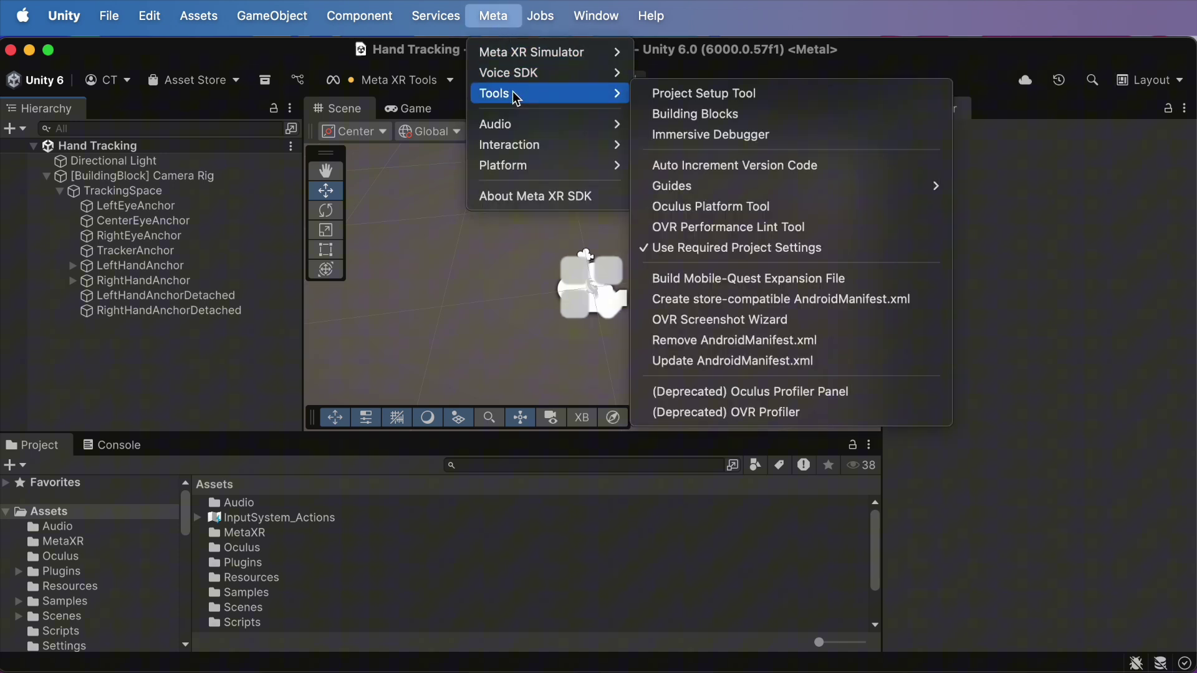
{"action": "left_click", "coordinate": [681, 116]}
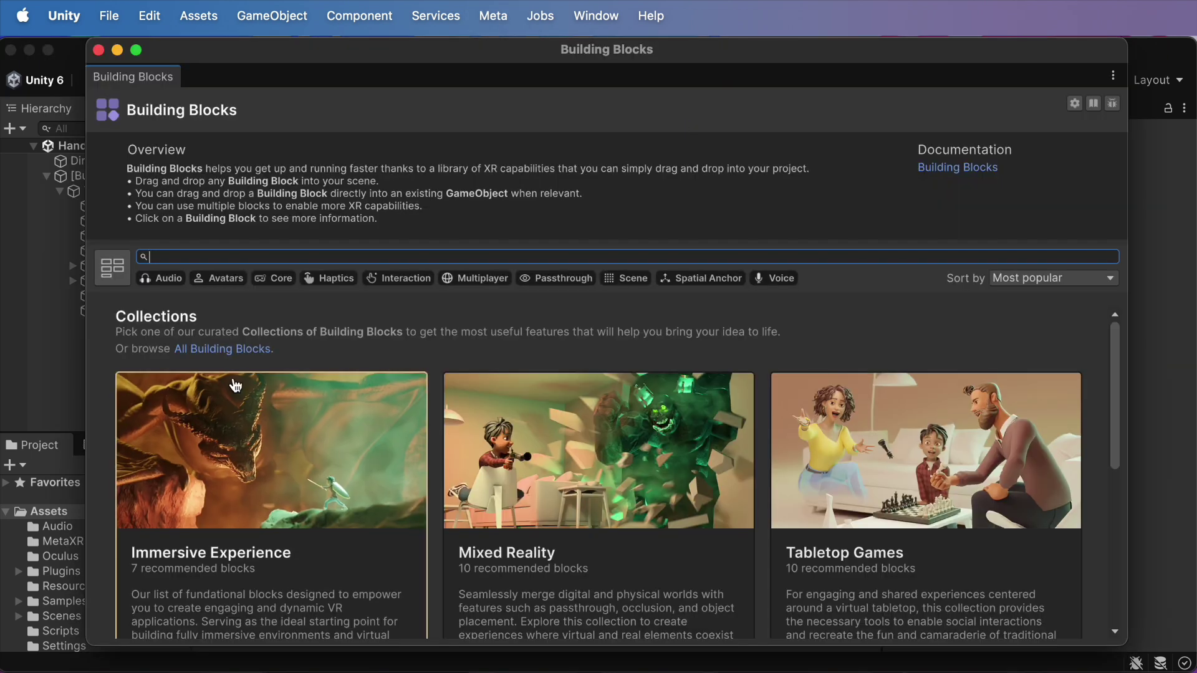
{"action": "left_click", "coordinate": [401, 278]}
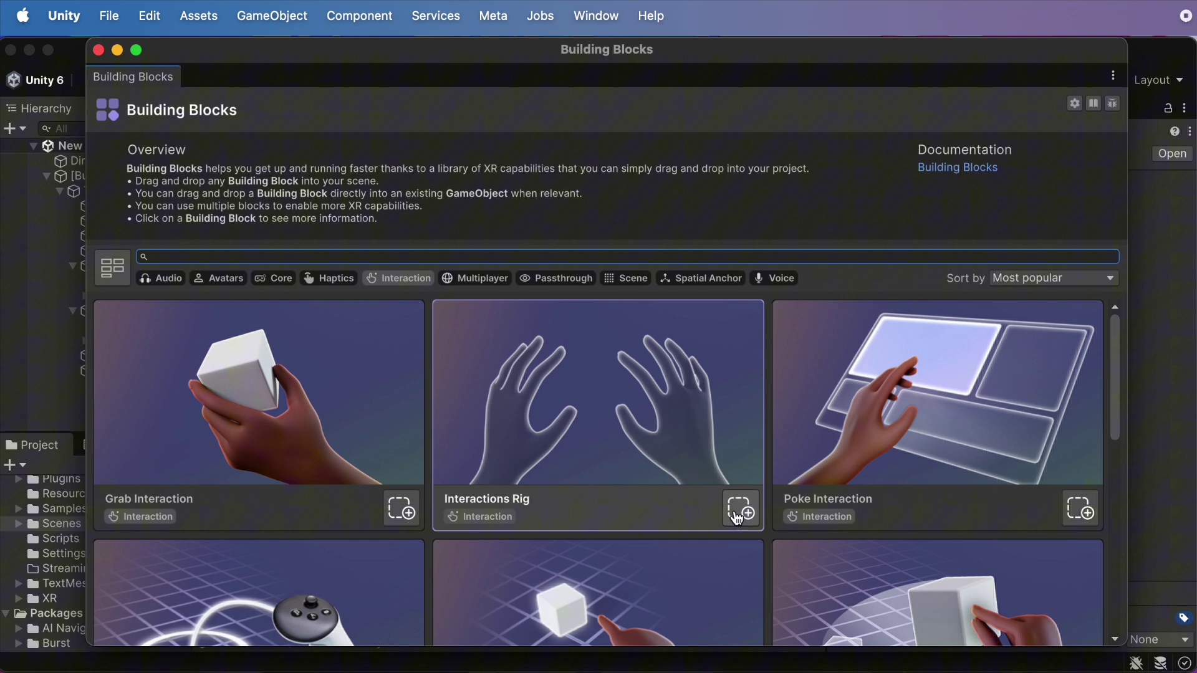
{"action": "left_click", "coordinate": [741, 508]}
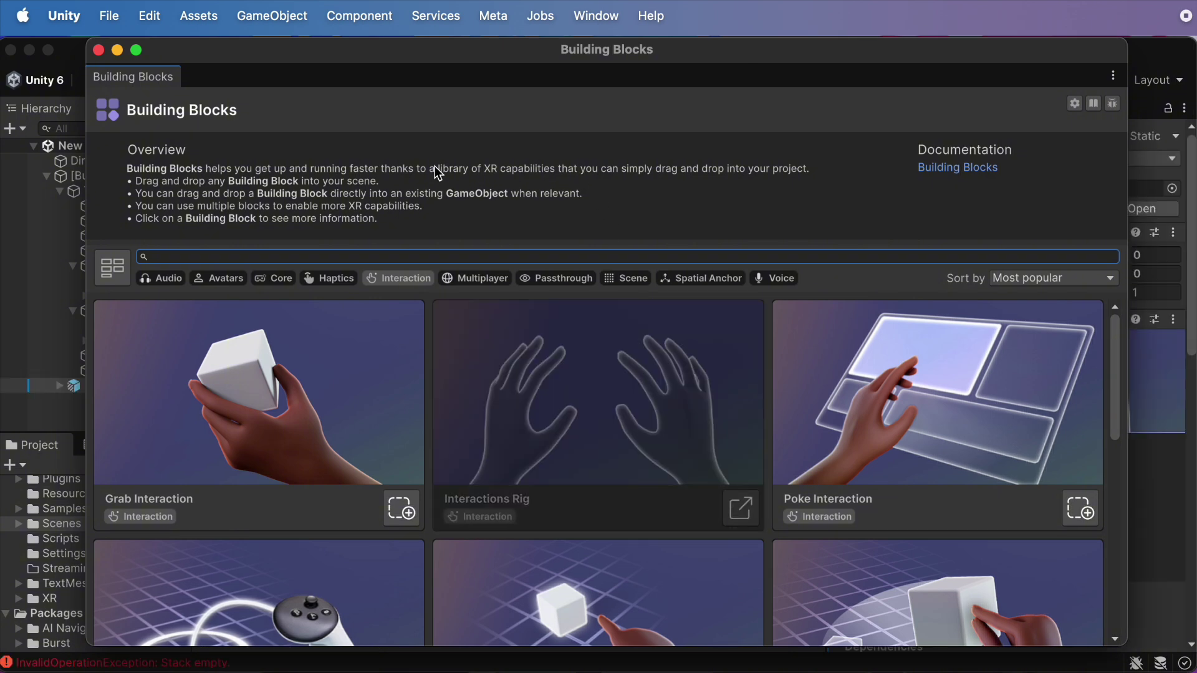
- Add the Hand Tracking block from the Core category and close Building Blocks
{"action": "left_click", "coordinate": [273, 278]}
{"action": "scroll", "coordinate": [655, 541], "scroll_direction": "down", "scroll_amount": 3}
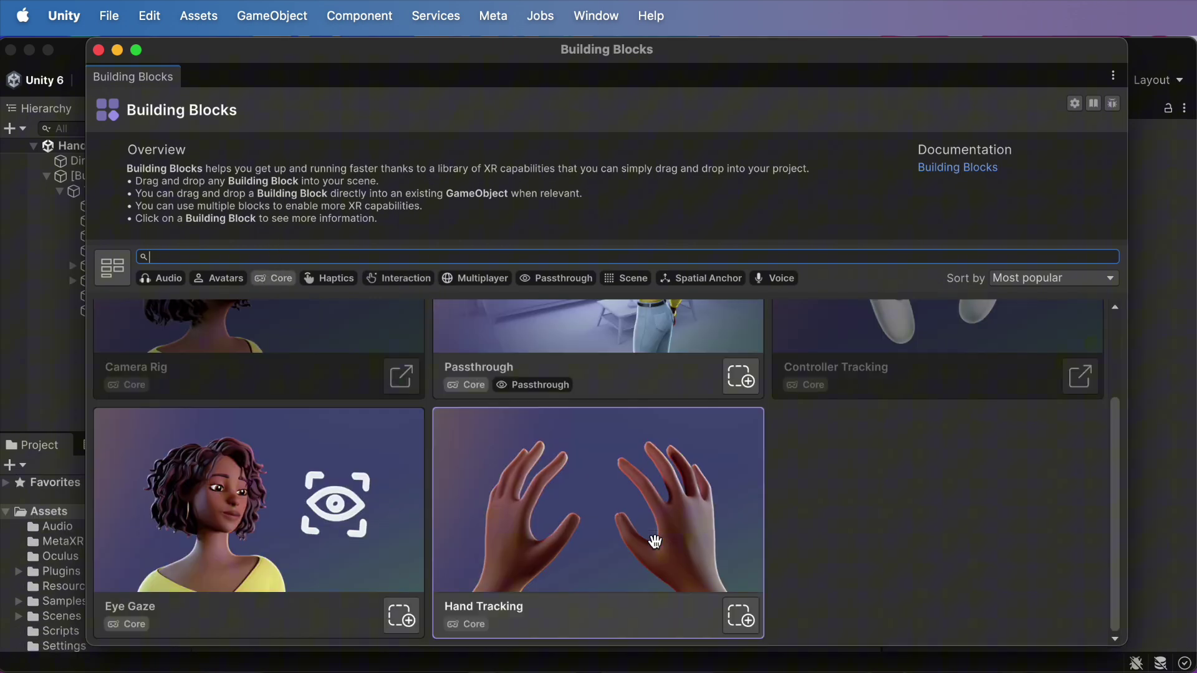
{"action": "left_click", "coordinate": [744, 617]}
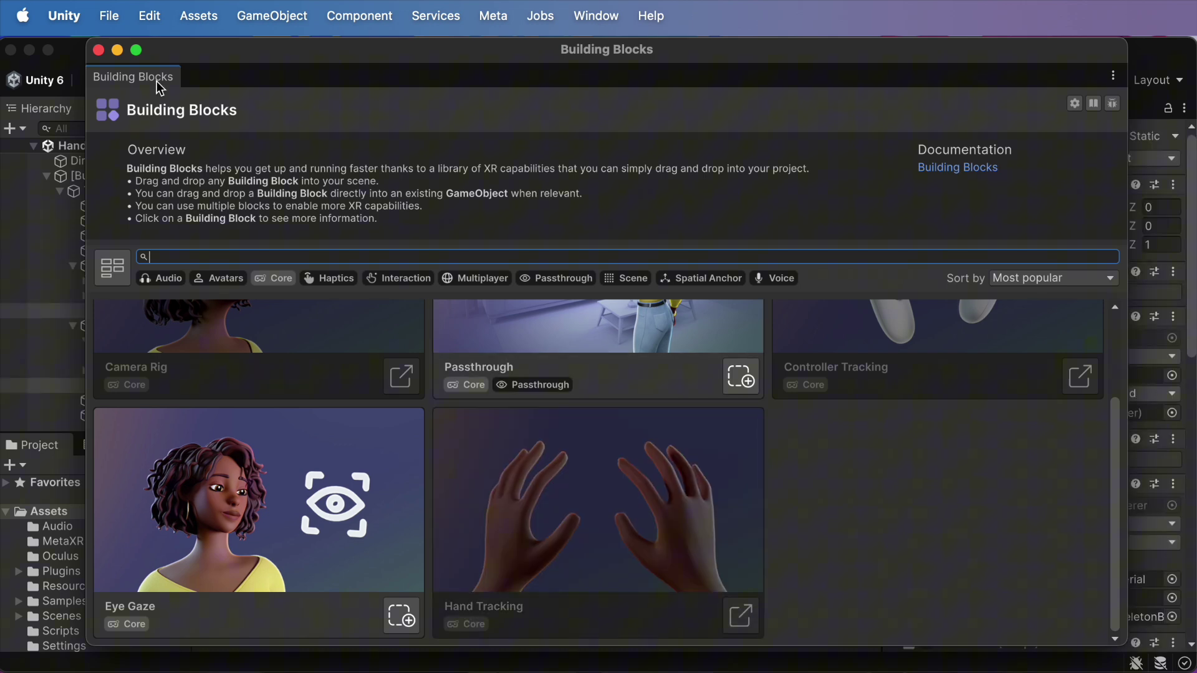
{"action": "left_click", "coordinate": [98, 49]}
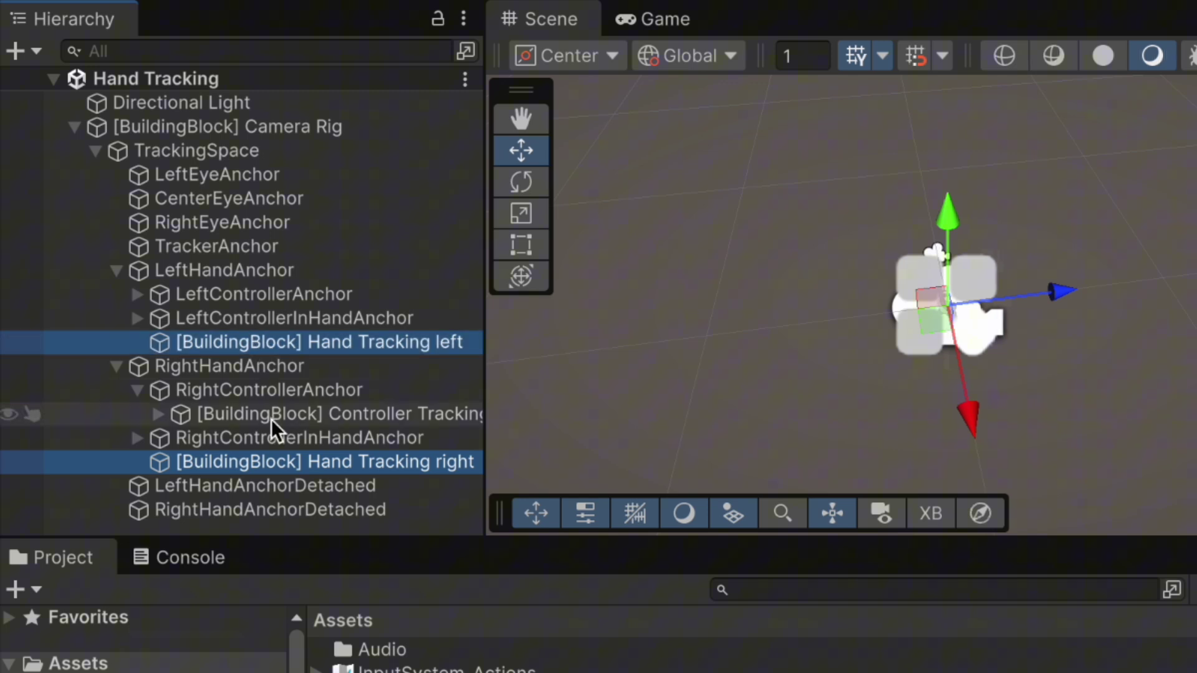
- Select both Hand Tracking blocks and review their OVR Hand, Skeleton and Mesh Renderer components
{"action": "left_click", "coordinate": [277, 461], "text": "ctrl"}
{"action": "left_click", "coordinate": [278, 460], "text": "ctrl"}
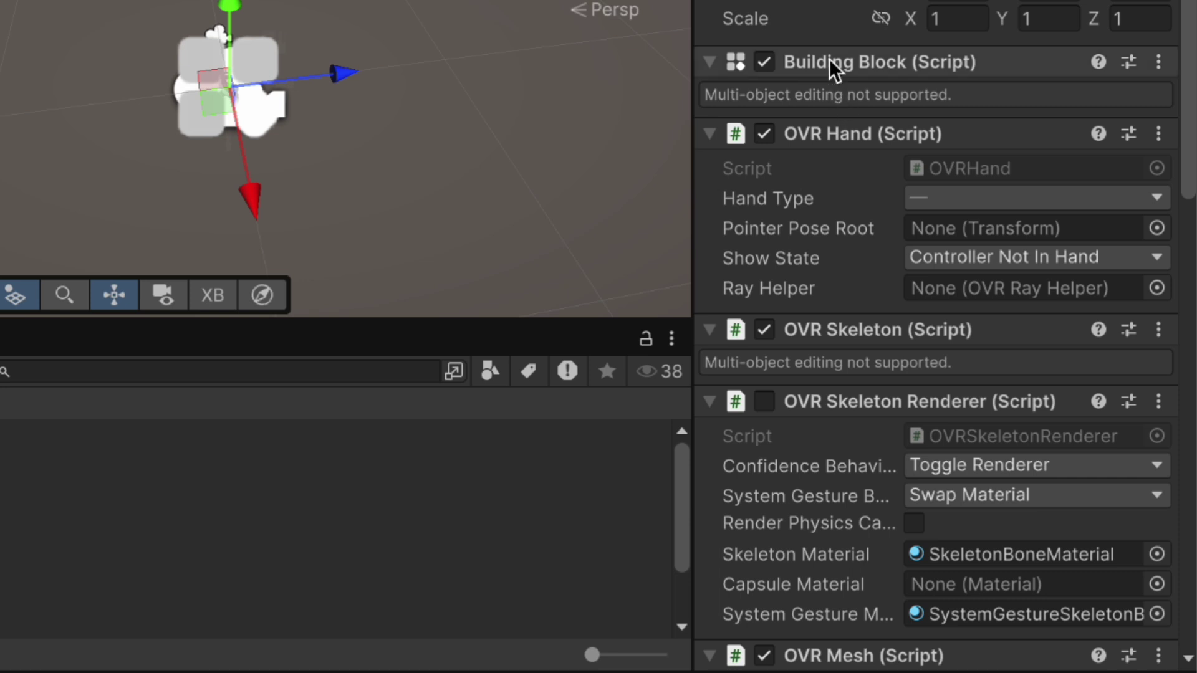
{"action": "scroll", "coordinate": [818, 169], "scroll_direction": "down", "scroll_amount": 4}
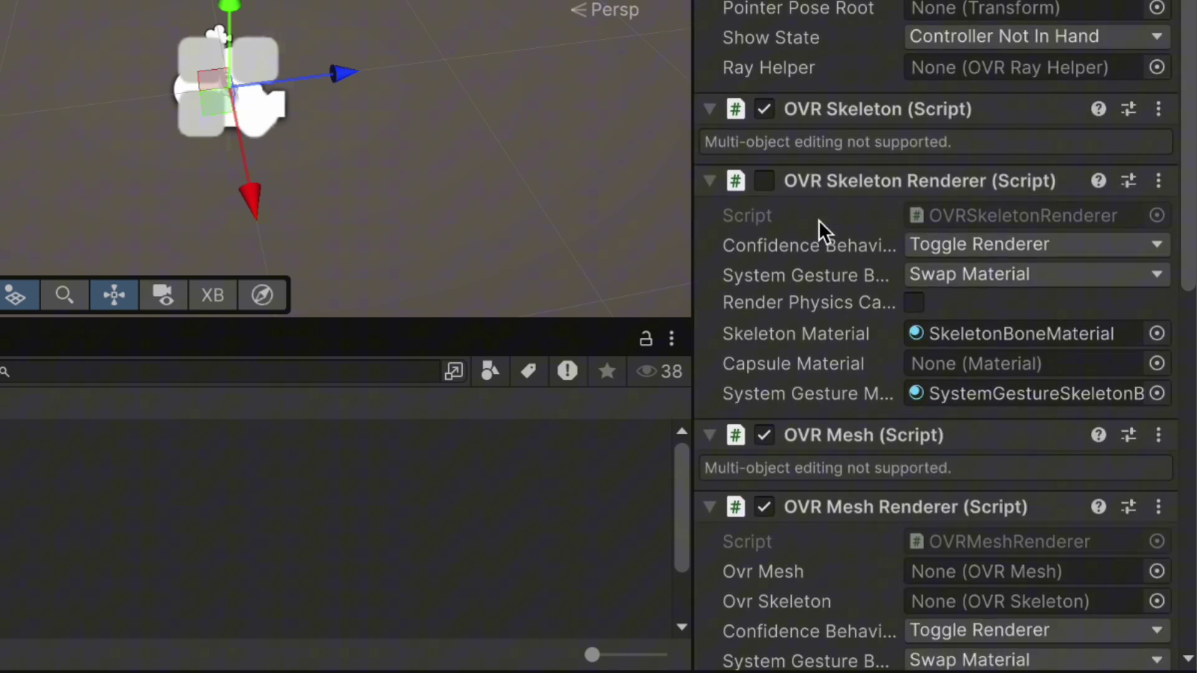
{"action": "scroll", "coordinate": [811, 256], "scroll_direction": "down", "scroll_amount": 6}
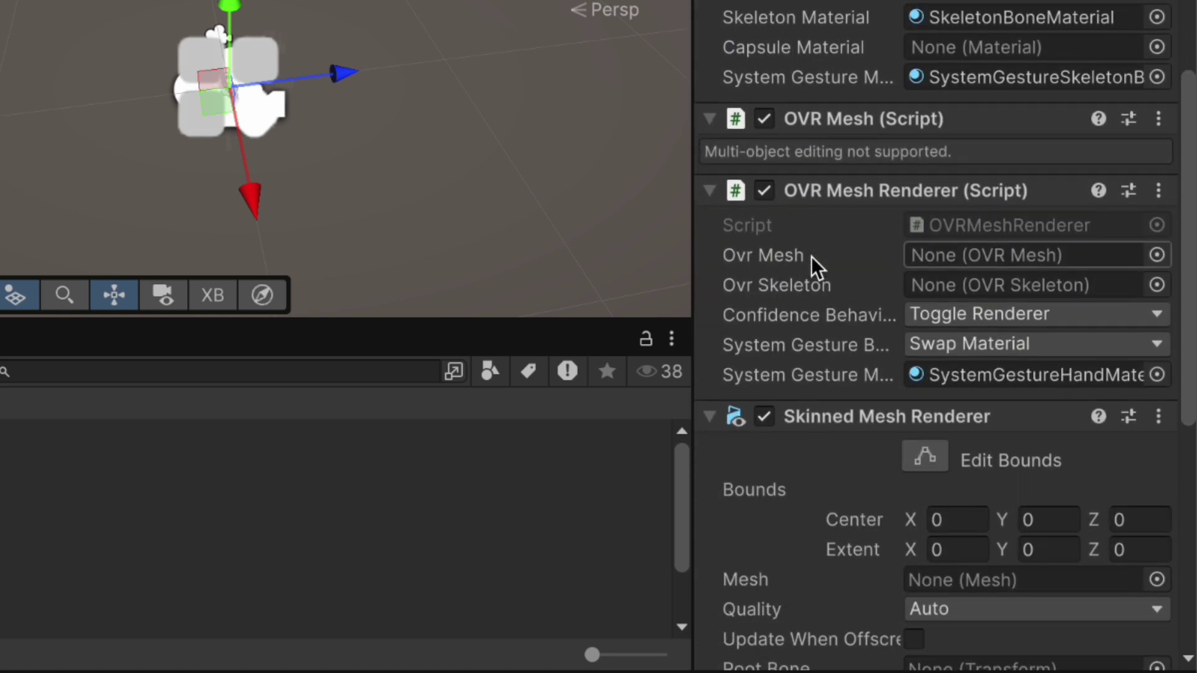
{"action": "scroll", "coordinate": [811, 256], "scroll_direction": "down", "scroll_amount": 5}
{"action": "scroll", "coordinate": [810, 256], "scroll_direction": "down", "scroll_amount": 4}
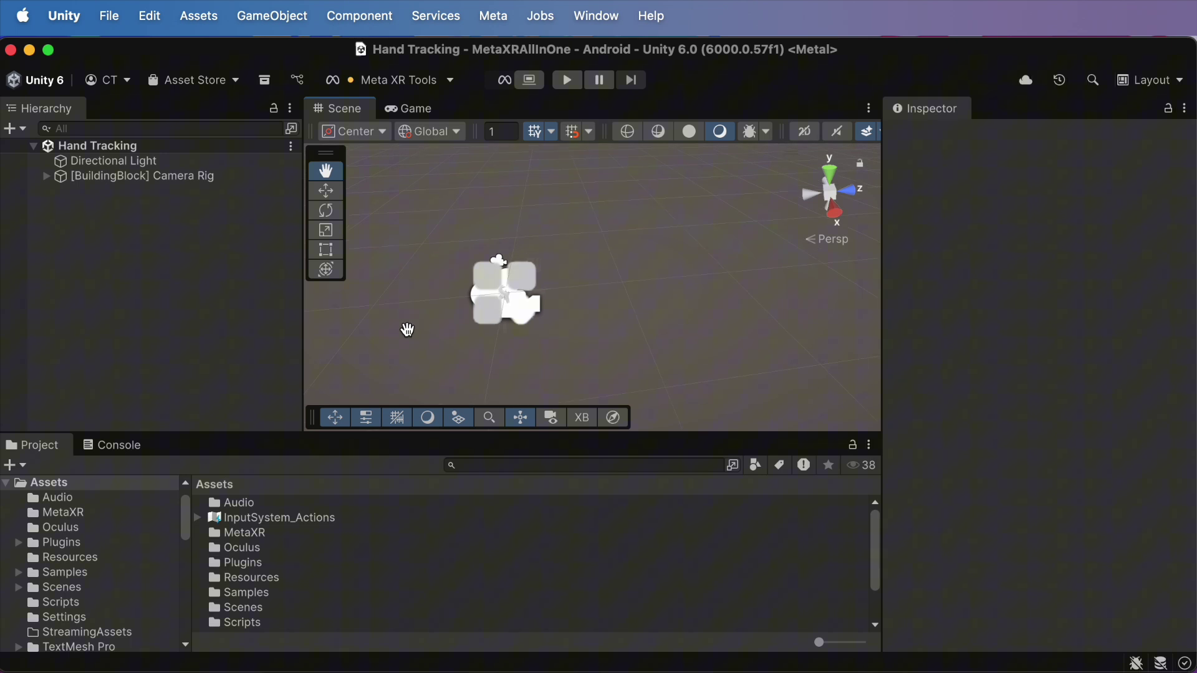
- Create a 3D Cube in the Hand Tracking scene
{"action": "left_click", "coordinate": [213, 223]}
{"action": "left_click", "coordinate": [15, 129]}
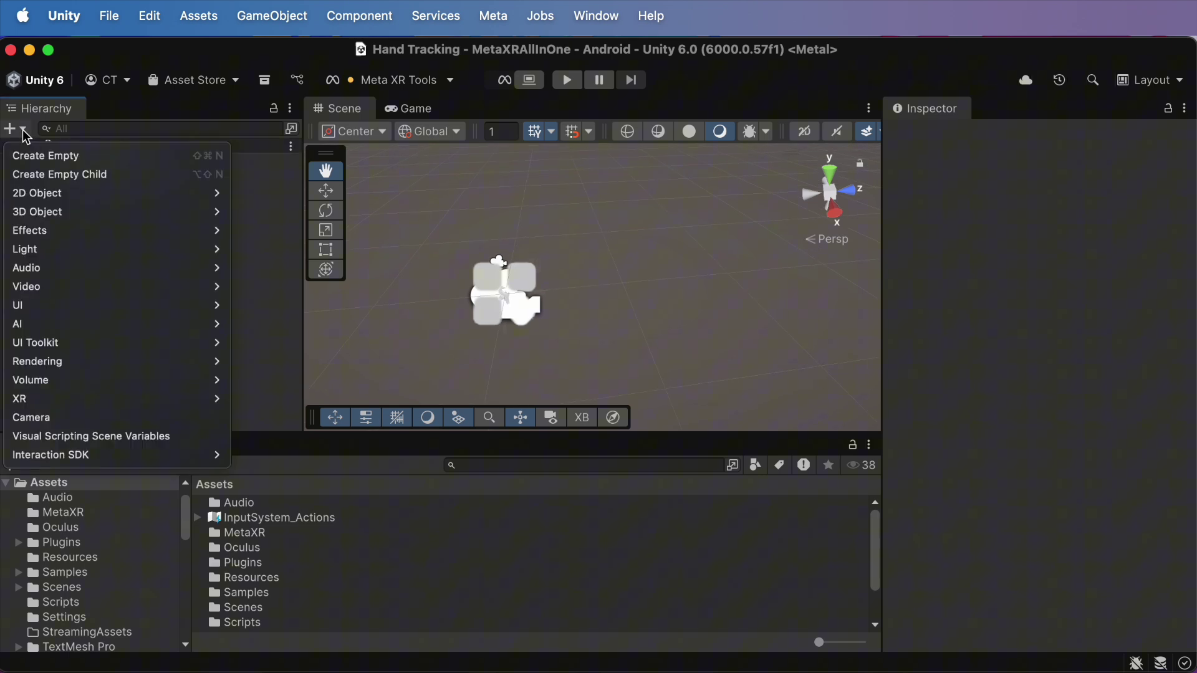
{"action": "mouse_move", "coordinate": [49, 213]}
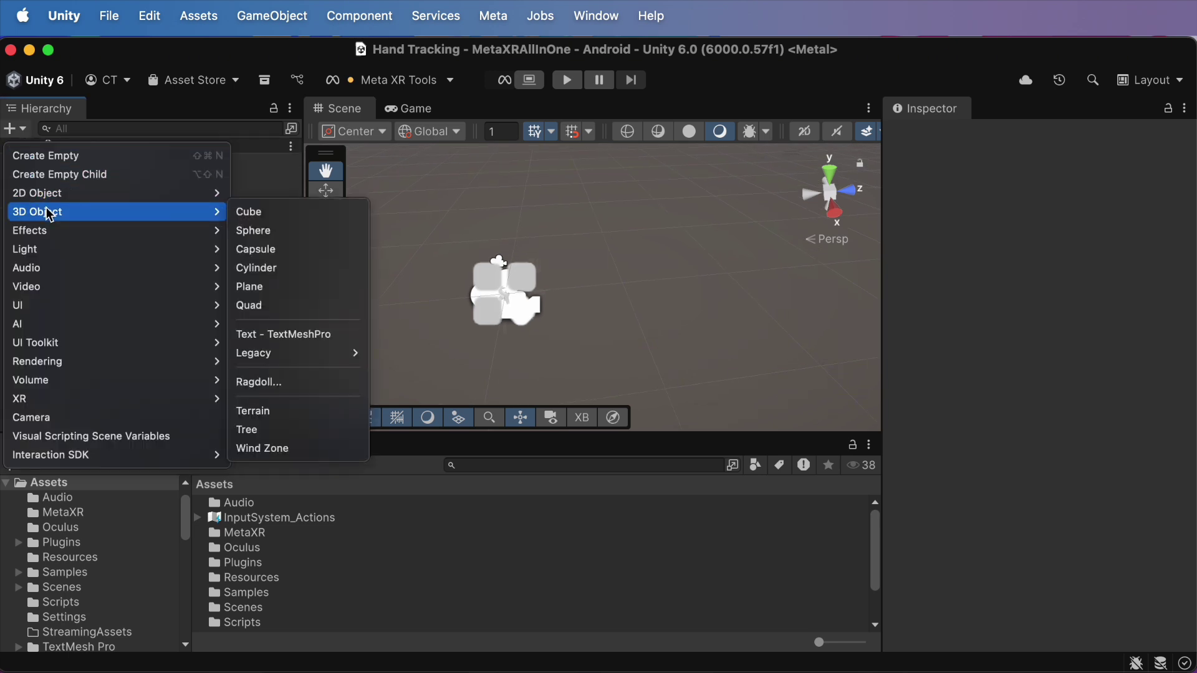
{"action": "left_click", "coordinate": [267, 212]}
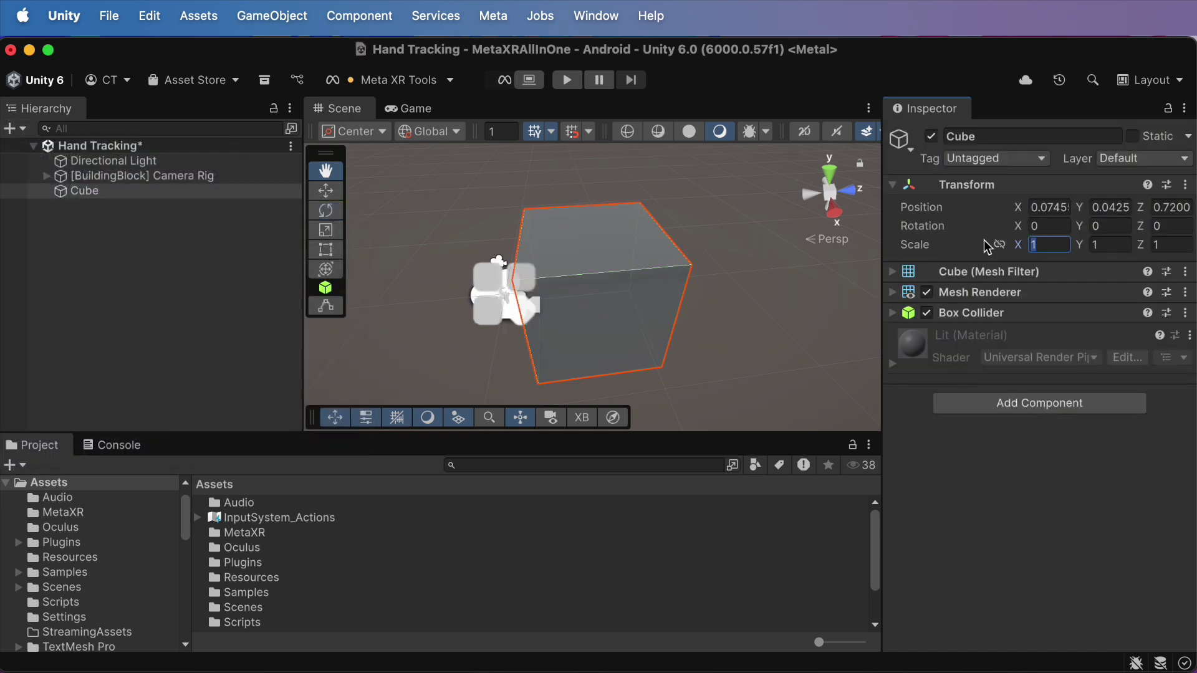
- Set the cube's scale to 0.2, 0.2, 0.2 and its X position to 0
{"action": "type", "text": "0.2"}
{"action": "key", "text": "Tab"}
{"action": "type", "text": ".2"}
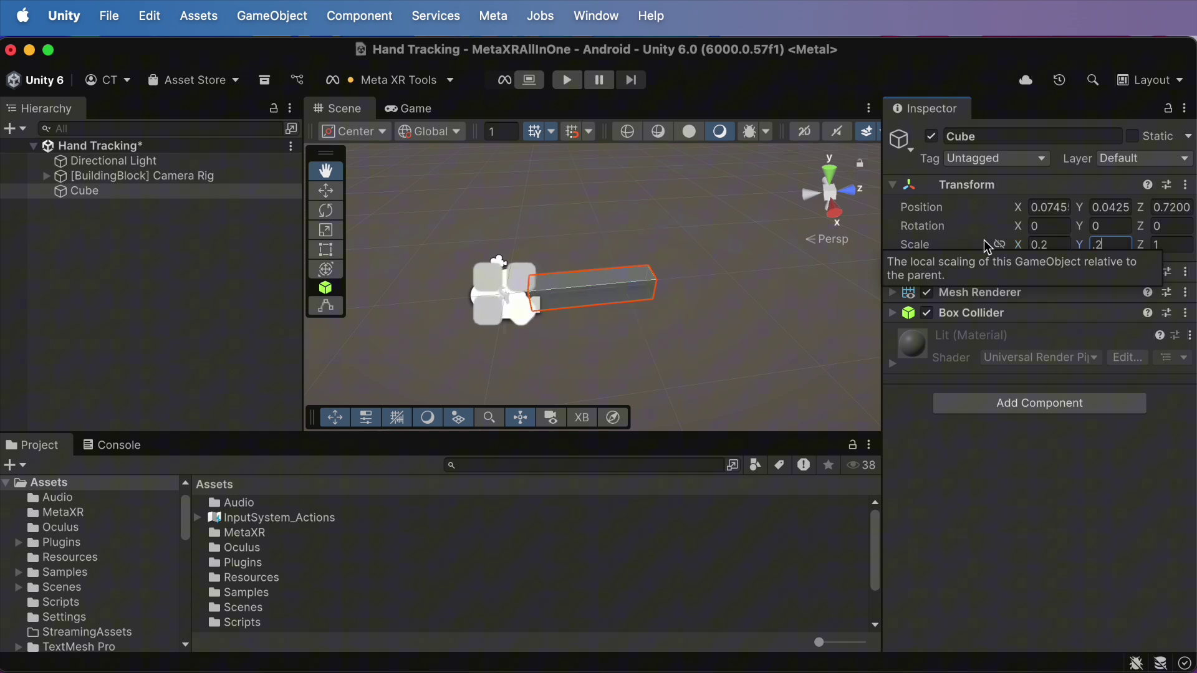
{"action": "key", "text": "Tab"}
{"action": "type", "text": ".2"}
{"action": "left_click", "coordinate": [1047, 206]}
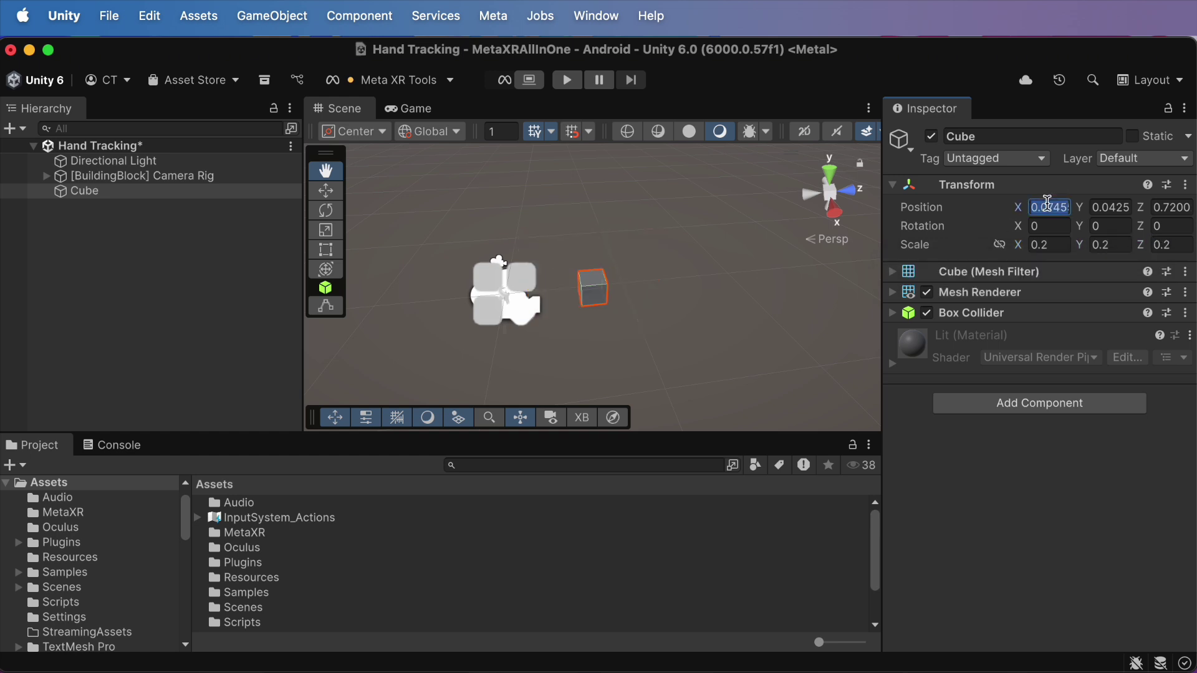
{"action": "type", "text": "0"}
{"action": "key", "text": "Tab"}
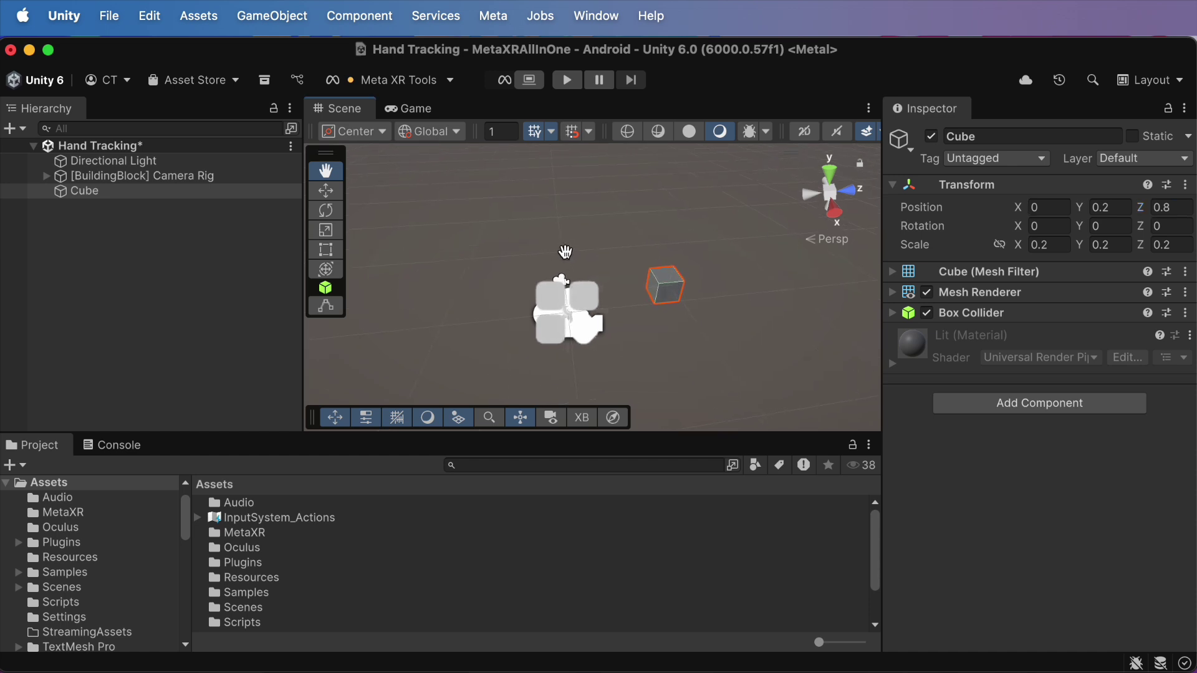
{"action": "left_click_drag", "start_coordinate": [528, 210], "coordinate": [759, 382], "text": "alt"}
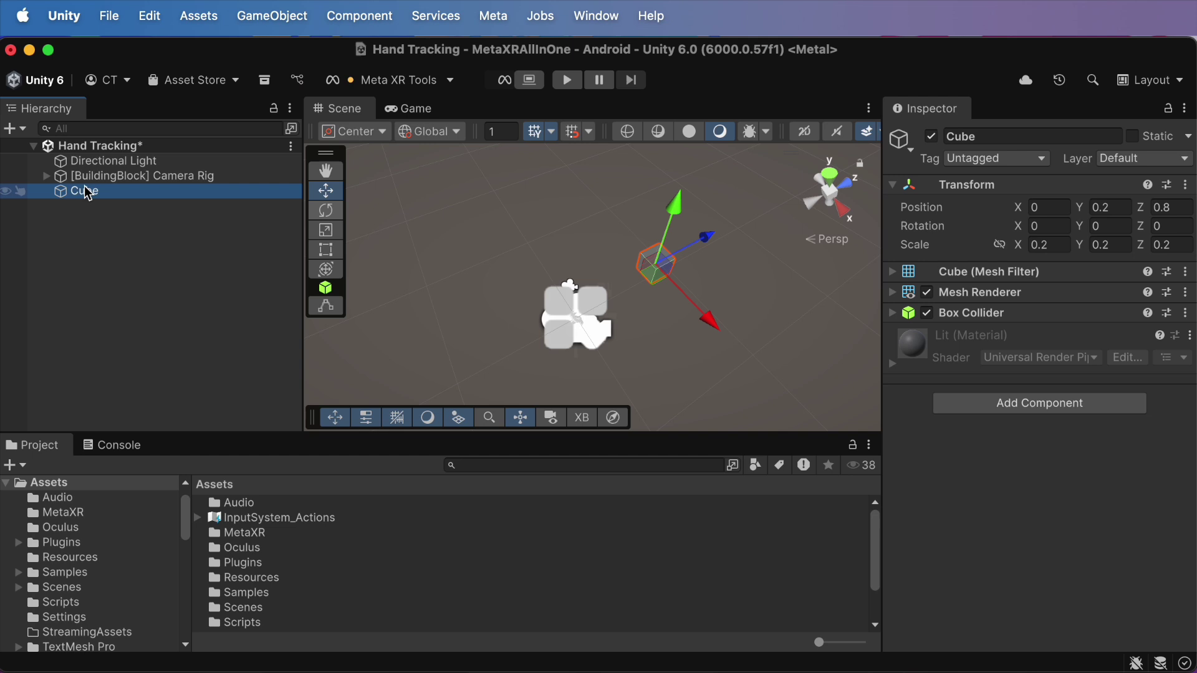
- Add an Interaction SDK hand grab interaction to the Cube, fixing its missing Rigidbody and Grabbable
{"action": "left_click", "coordinate": [27, 131]}
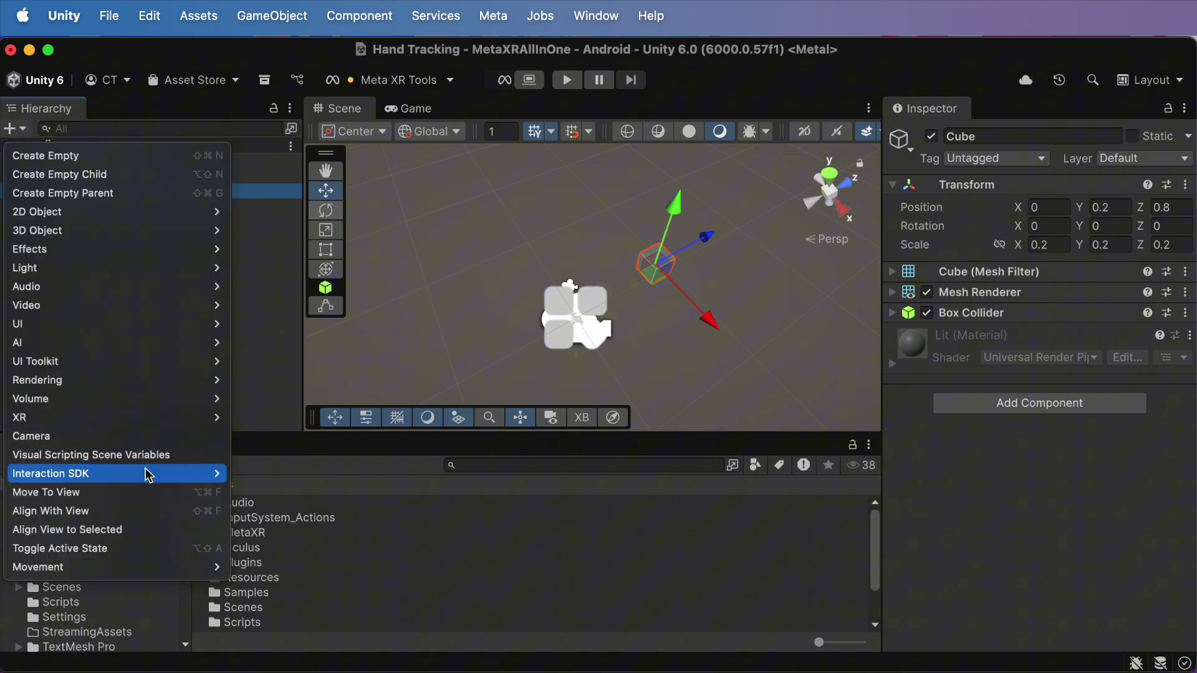
{"action": "mouse_move", "coordinate": [150, 475]}
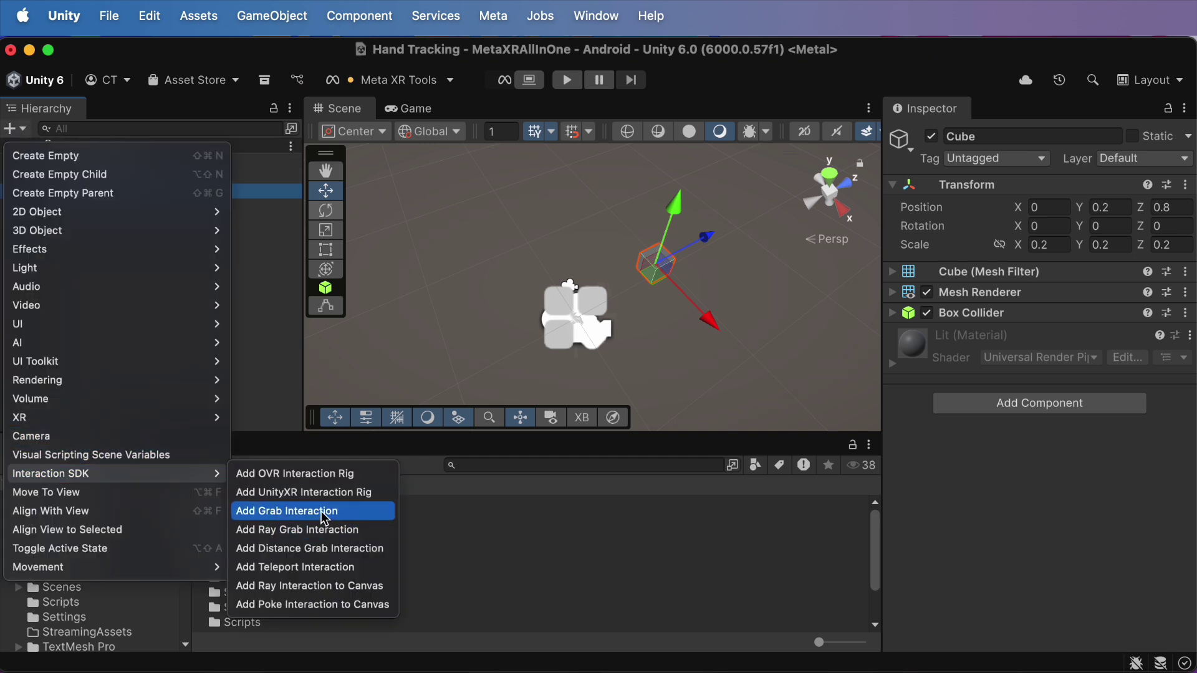
{"action": "left_click", "coordinate": [325, 516]}
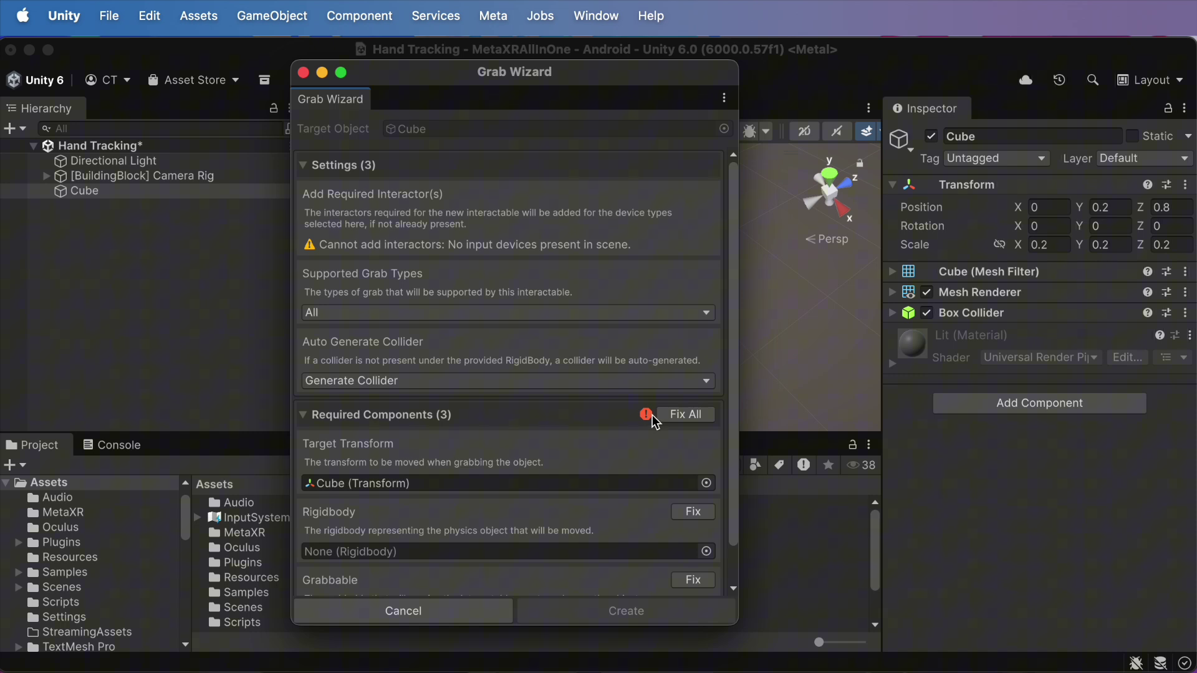
{"action": "left_click", "coordinate": [677, 419]}
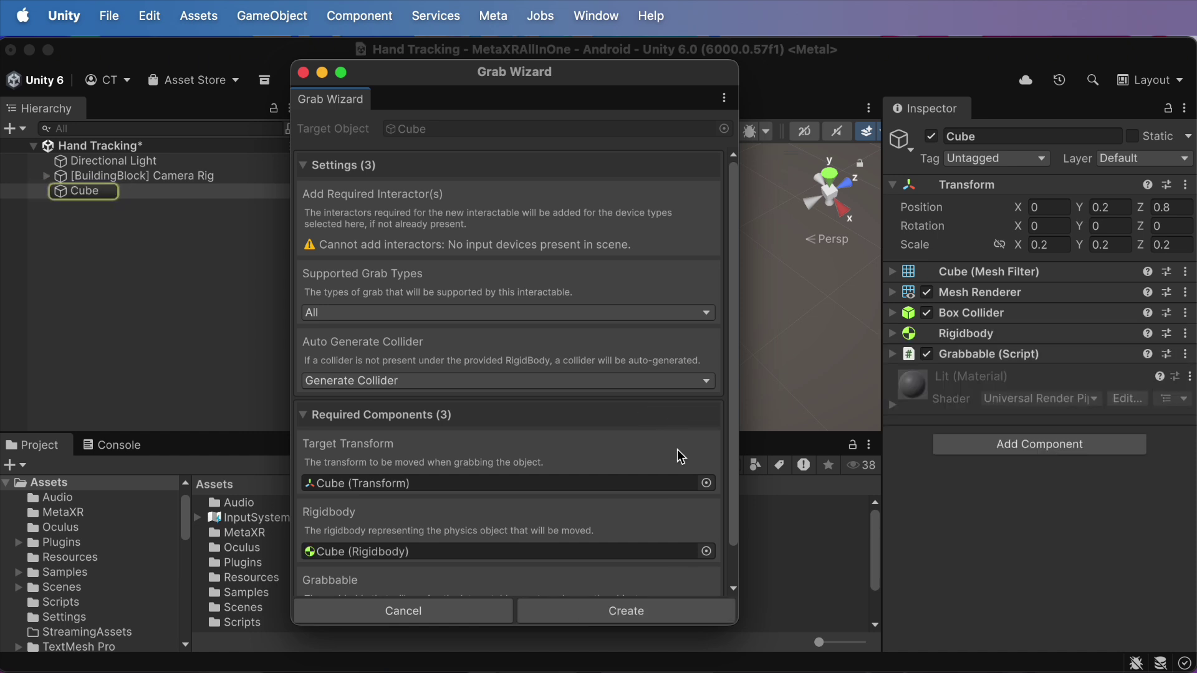
{"action": "left_click", "coordinate": [625, 611]}
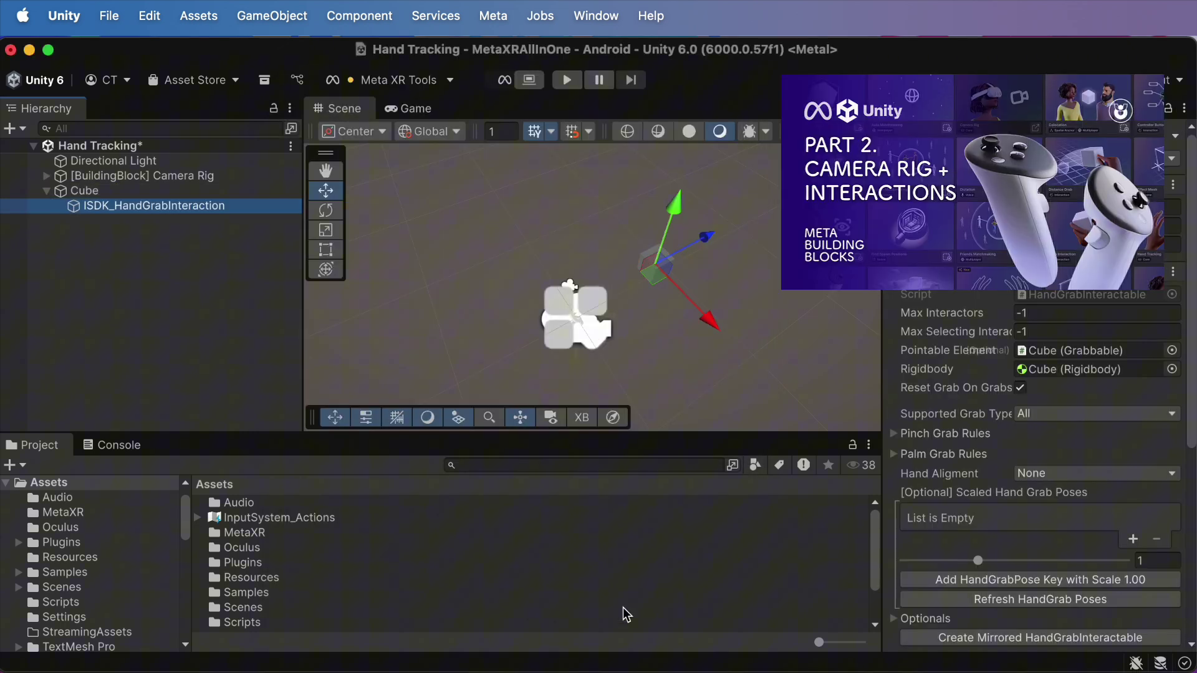